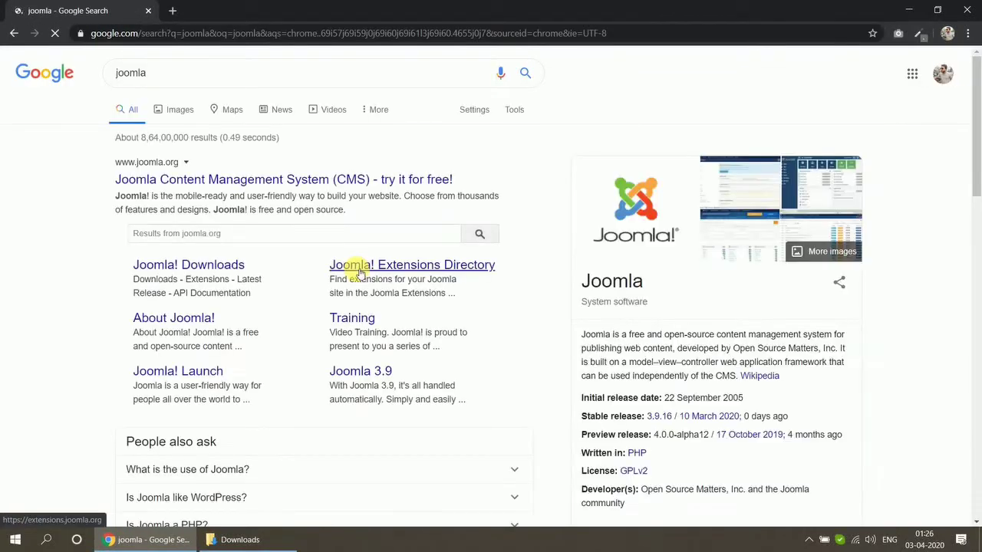
- Go to Joomla! Downloads from the search results and start downloading the 3.9.16 full package
left_click(220, 265)
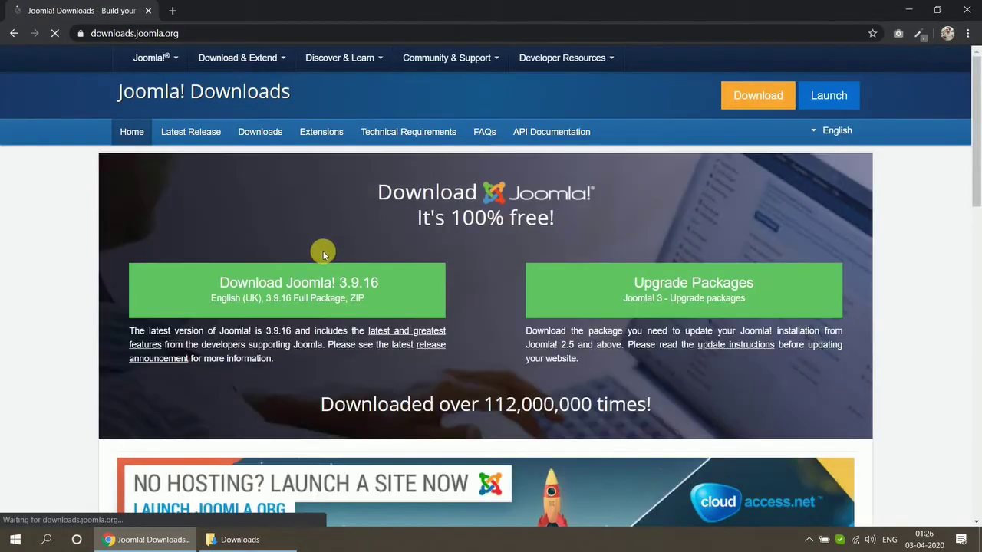
left_click(334, 277)
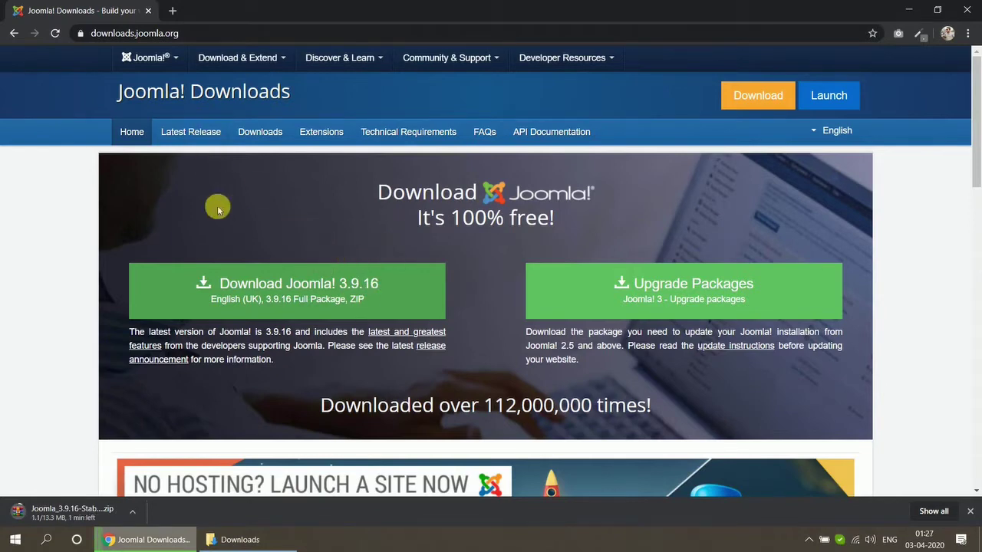
- Load localhost/phpmyadmin in a new tab and create a database named joomla_test
left_click(173, 11)
type("localhost/phpm")
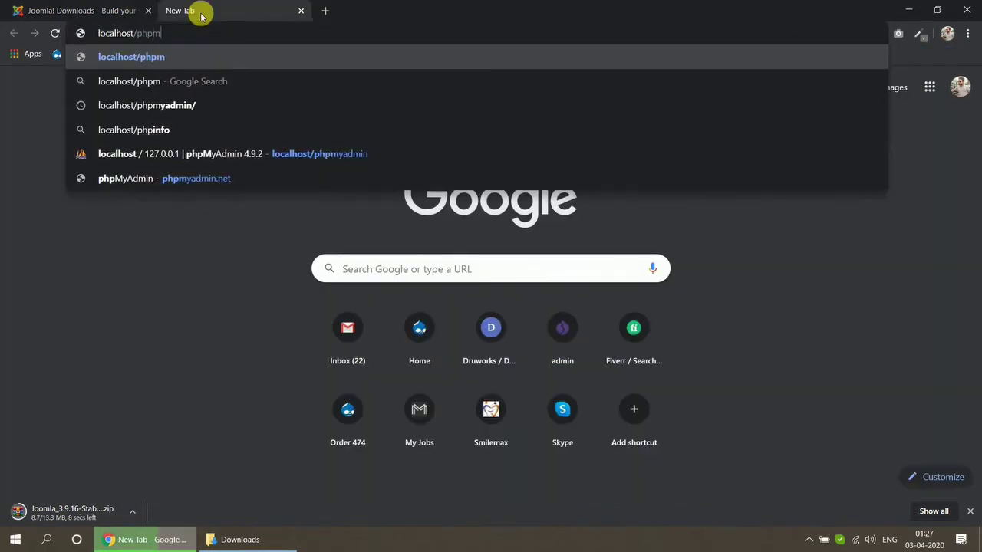
type("yadmin")
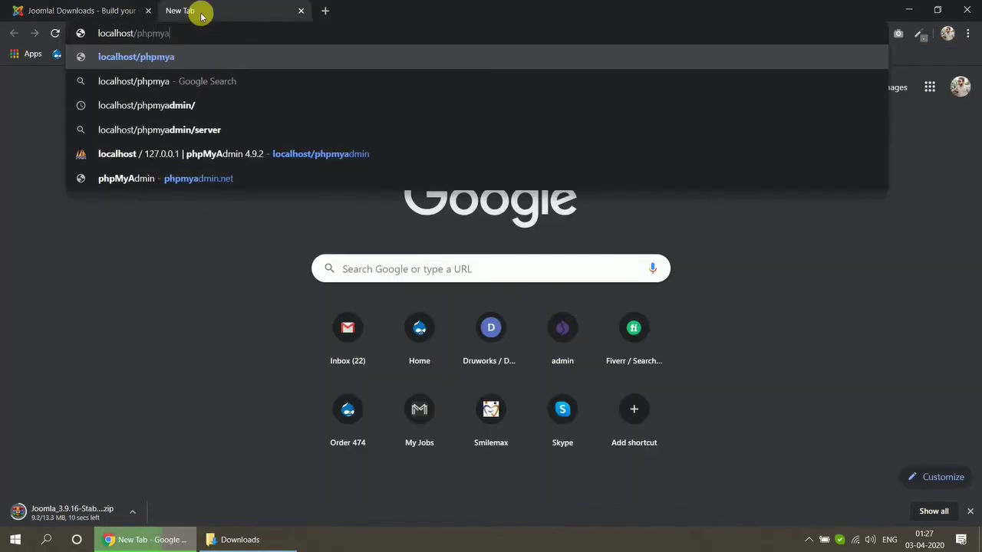
key("Return")
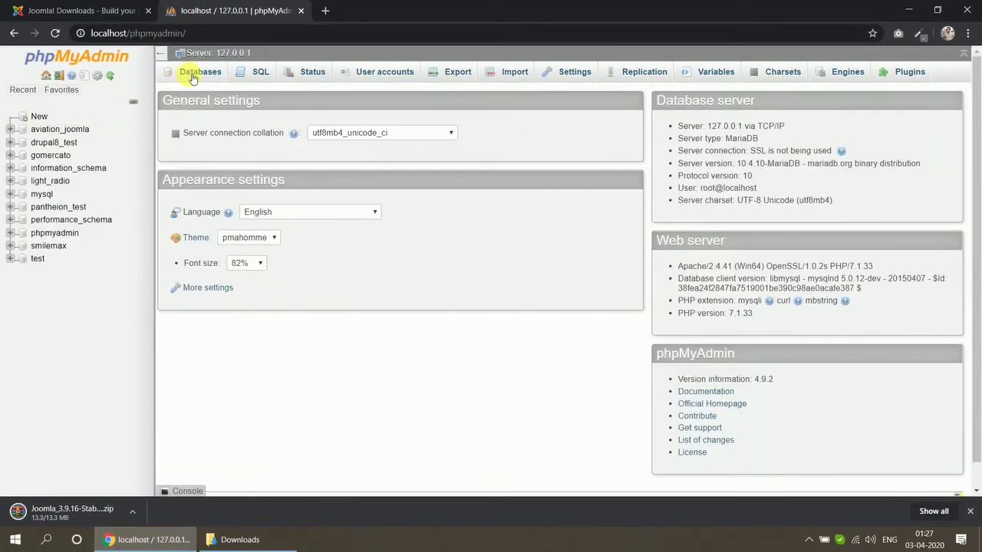
left_click(197, 71)
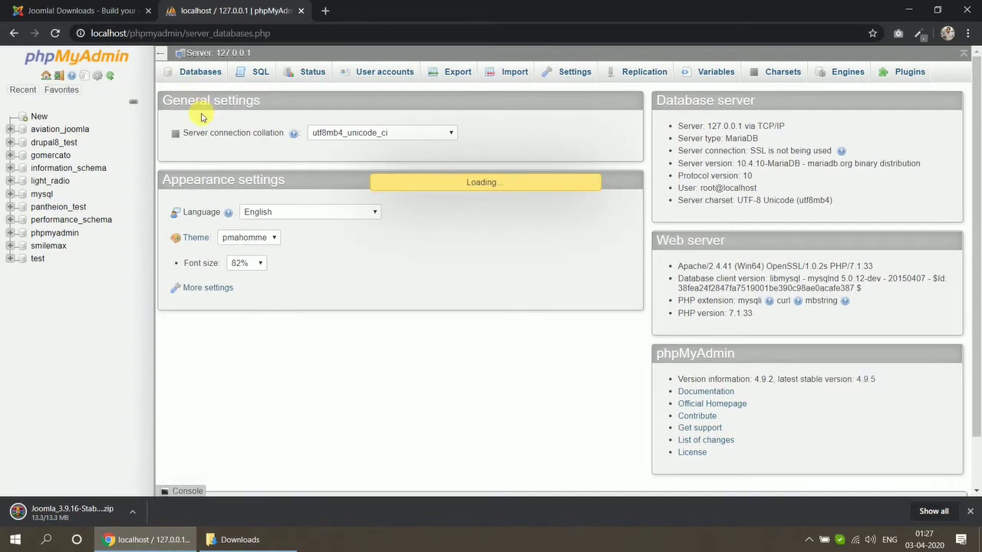
left_click(242, 175)
type("joomla_test")
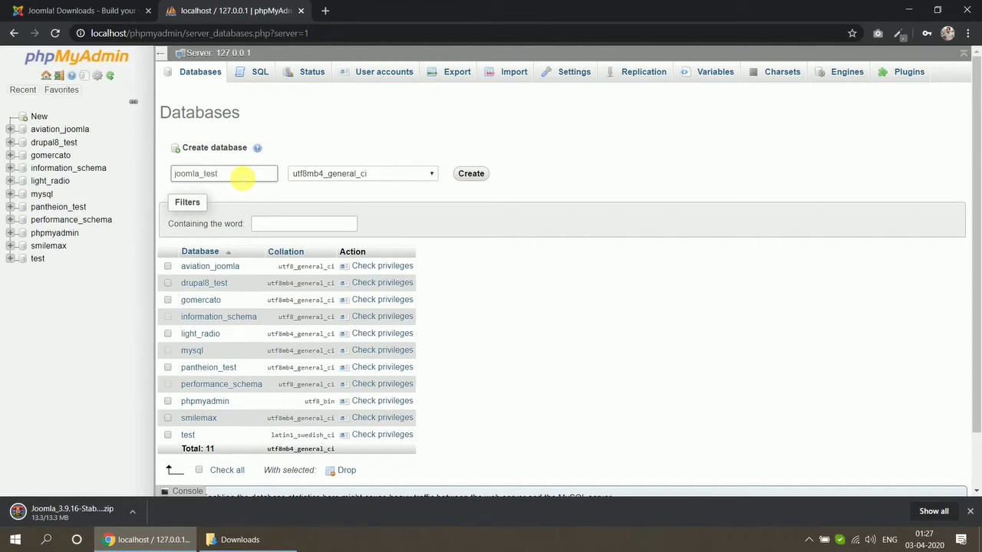
left_click(469, 174)
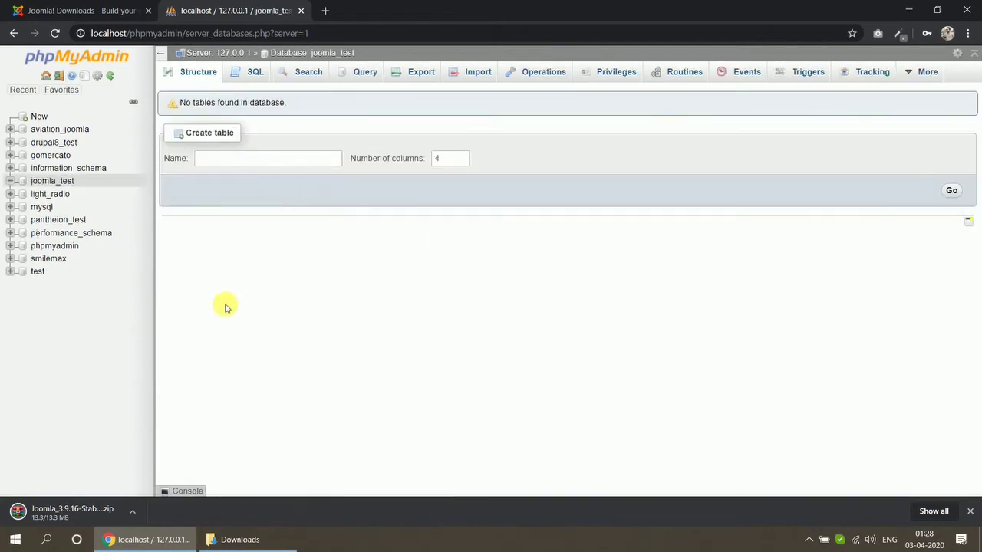
- Select the downloaded Joomla 3.9.16 ZIP in the Downloads folder
left_click(99, 9)
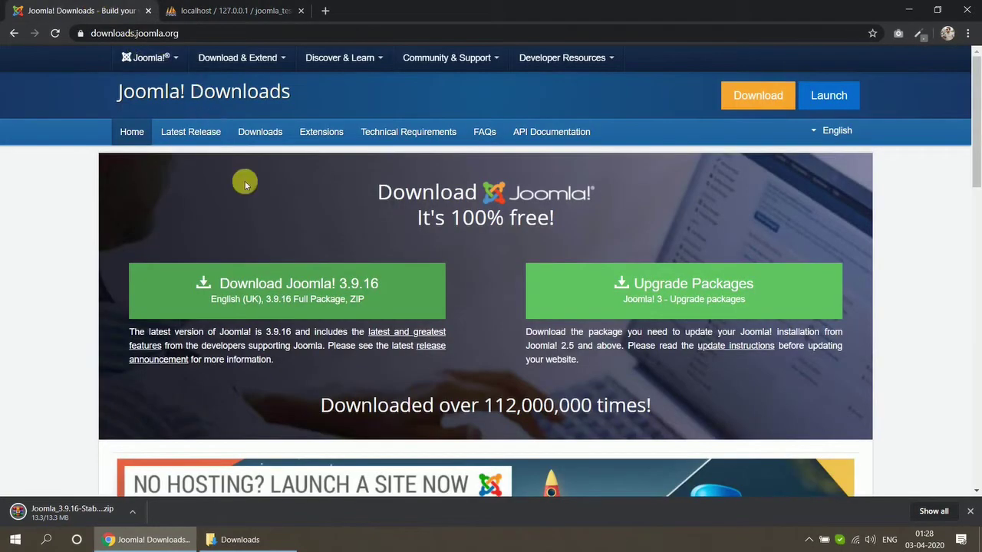
scroll(261, 223, "down", 3)
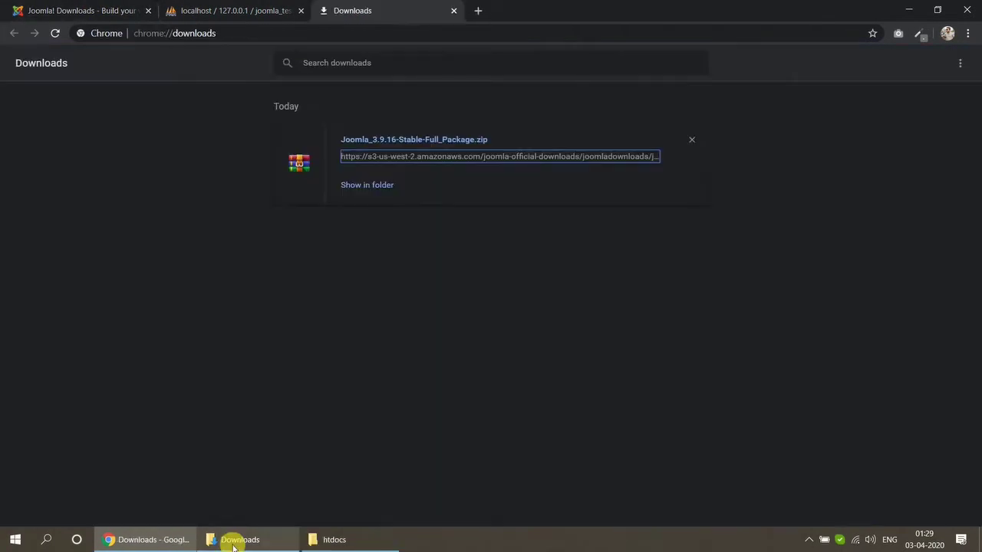
left_click(230, 538)
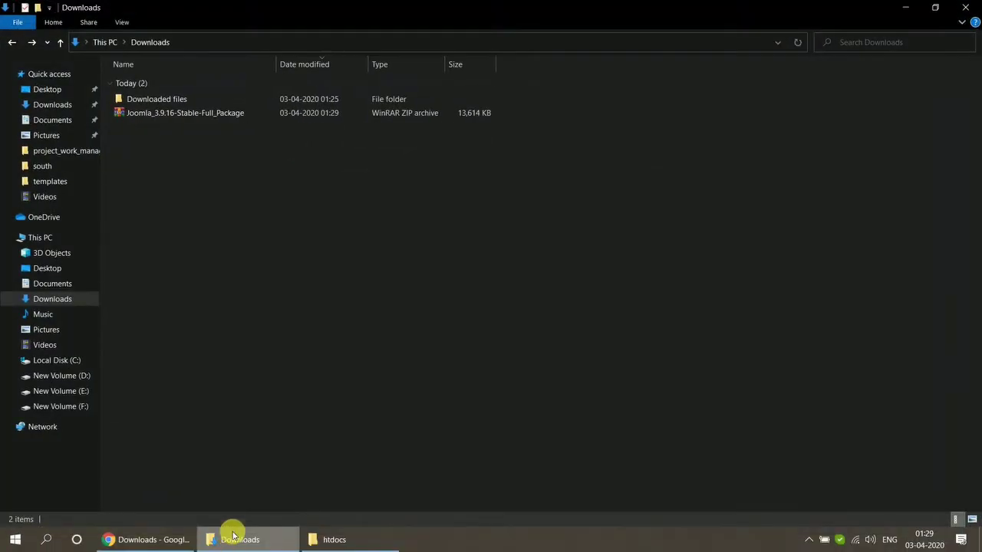
left_click(223, 117)
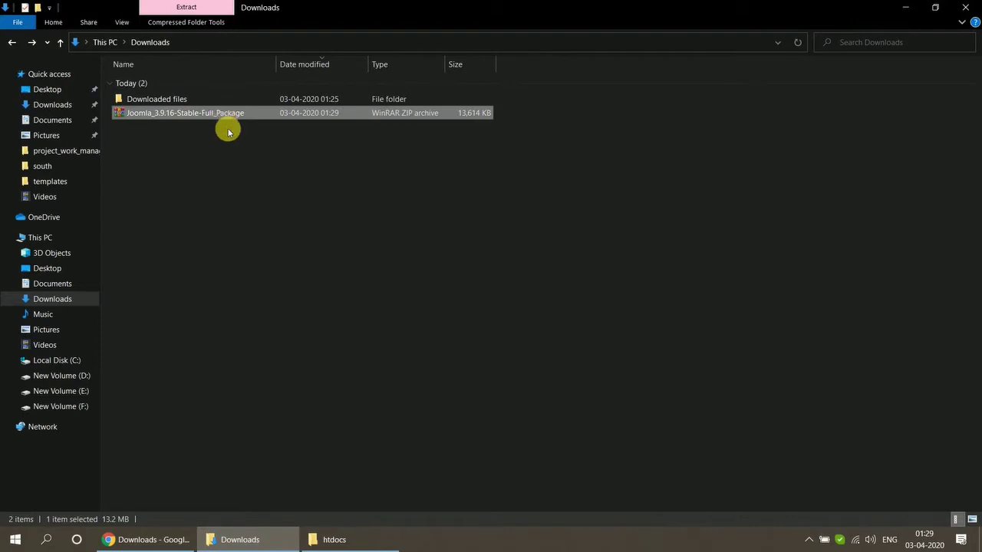
- Create a joomla_test folder in xampp\htdocs and paste the Joomla ZIP into it
left_click(328, 538)
right_click(292, 439)
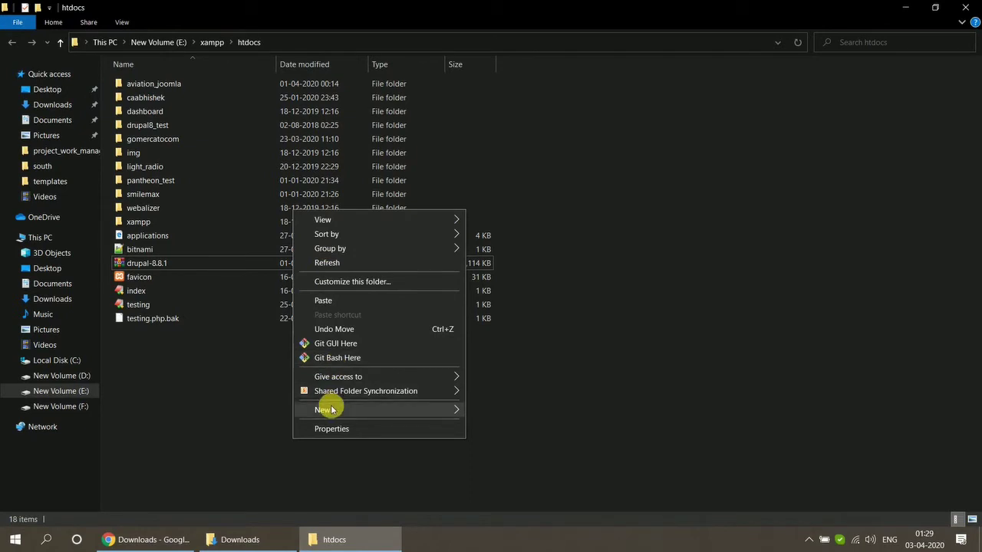
mouse_move(434, 408)
left_click(502, 279)
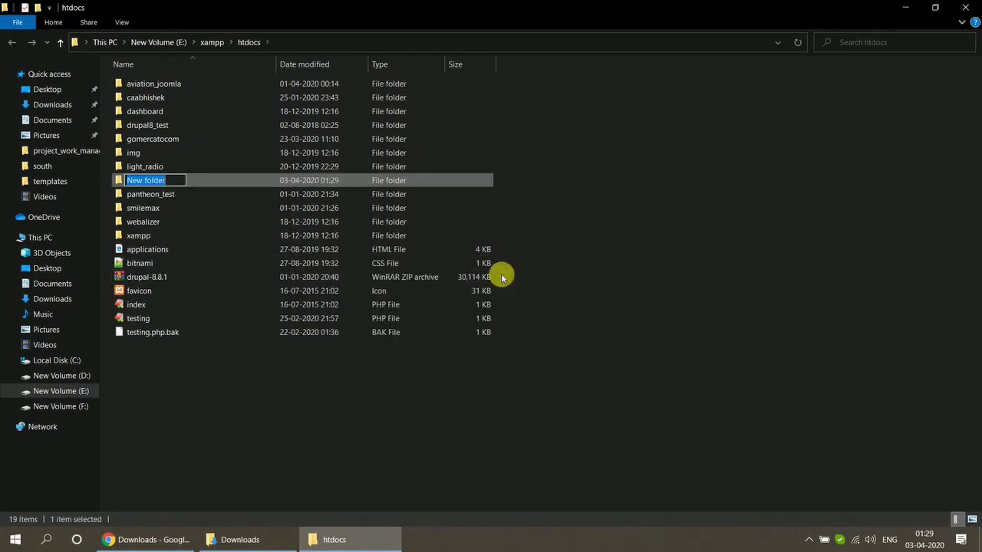
key("BackSpace")
type("joomla_test")
key("Return")
key("Return")
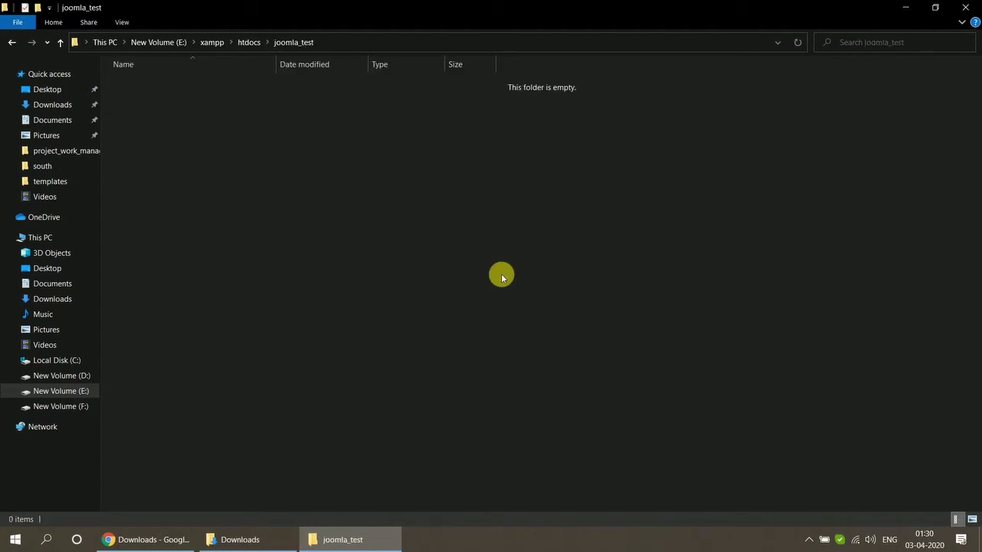
key("ctrl+v")
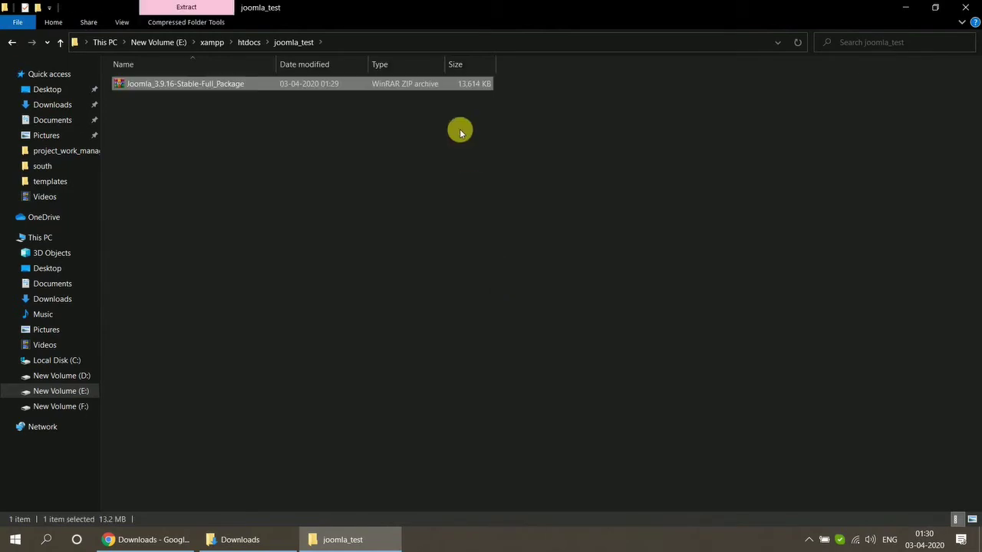
- Extract the Joomla ZIP into joomla_test, then permanently delete the ZIP
right_click(431, 87)
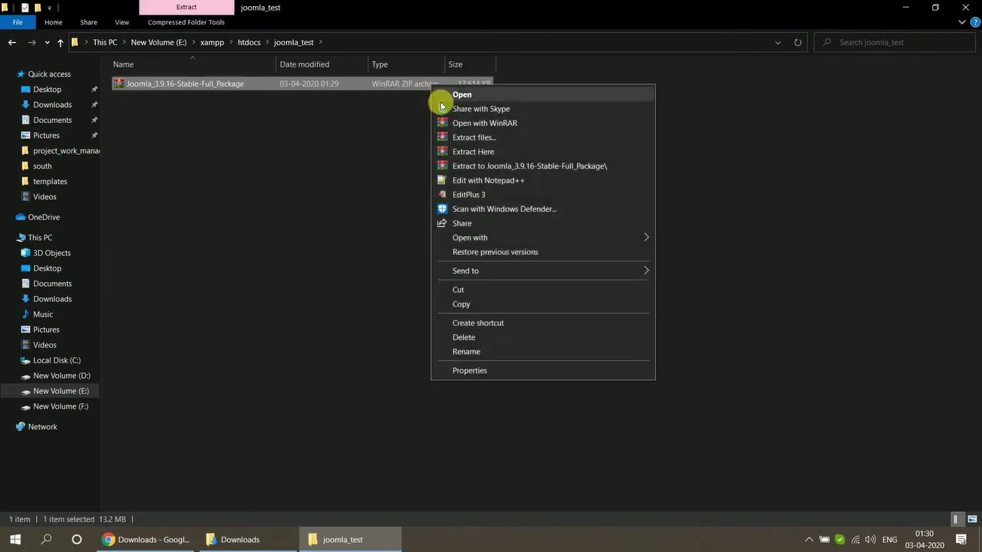
left_click(445, 149)
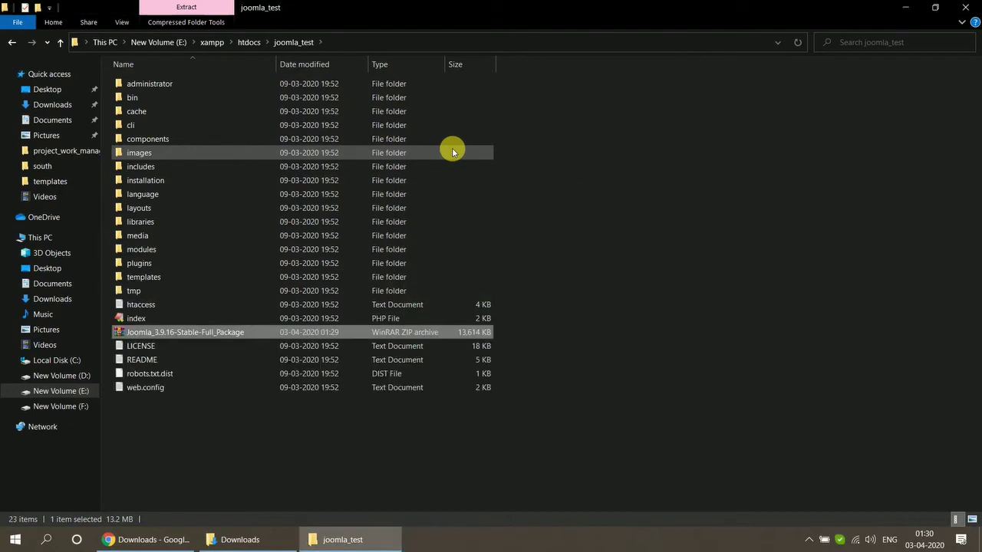
key("shift+Delete")
key("Return")
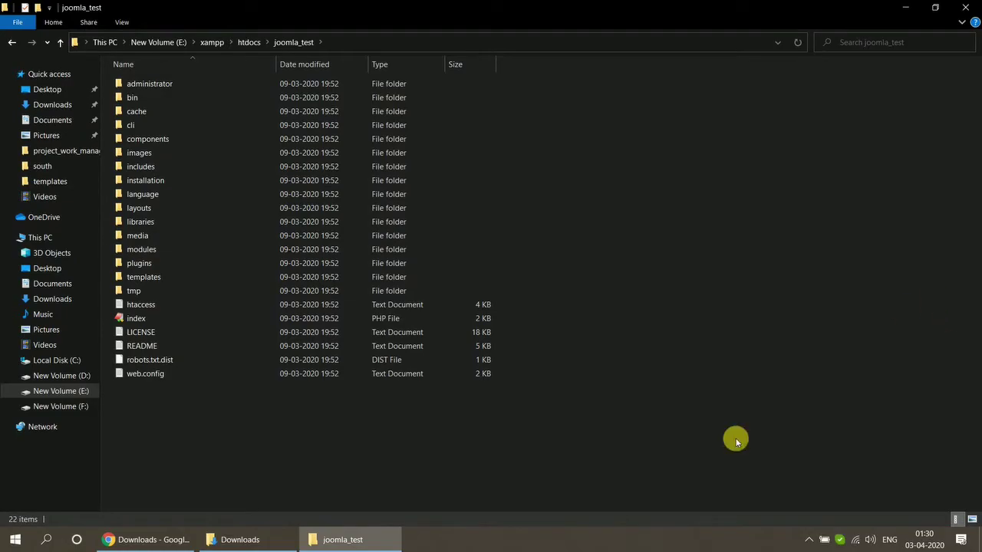
left_click(176, 537)
- Load localhost/joomla_test and enter IT Support as the site name
left_click(390, 41)
type("localhost/")
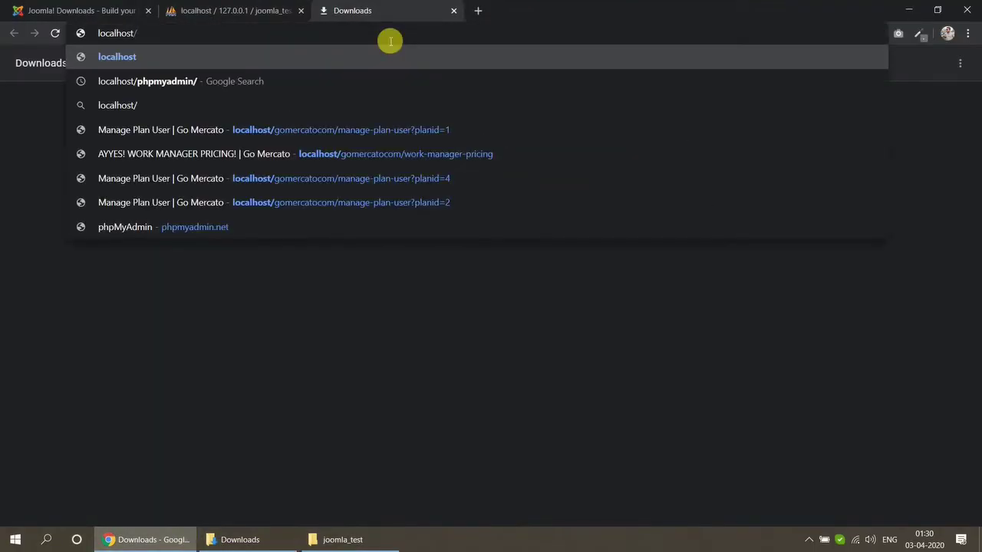
type("joomla_test")
key("Return")
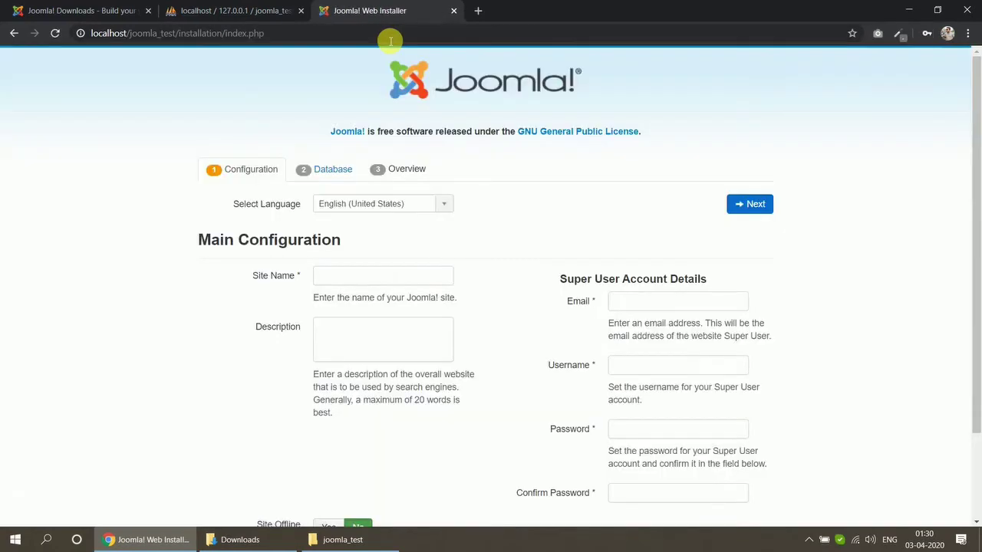
left_click(348, 280)
type("It Support")
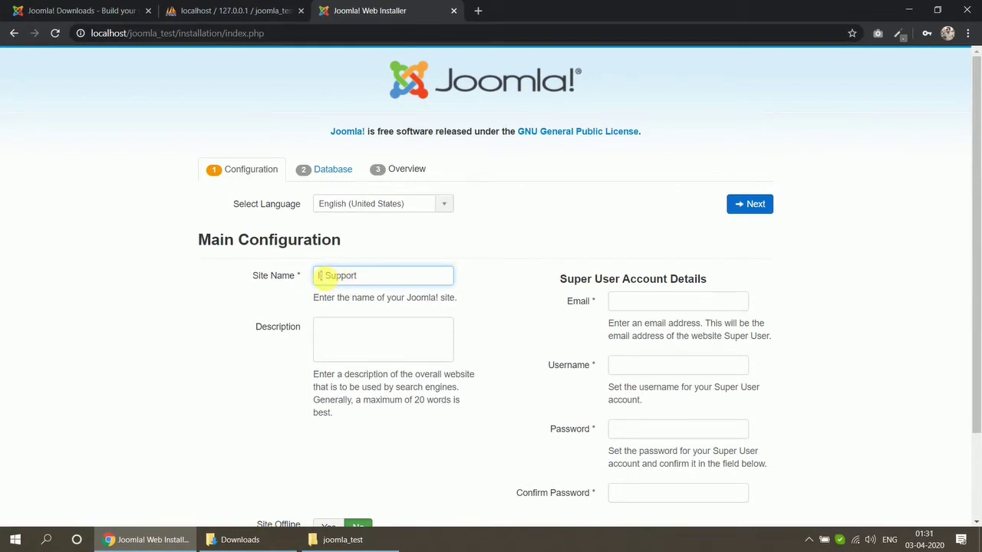
type("T")
- Fill in the site description and the super user e-mail, username and password, then continue
left_click(328, 348)
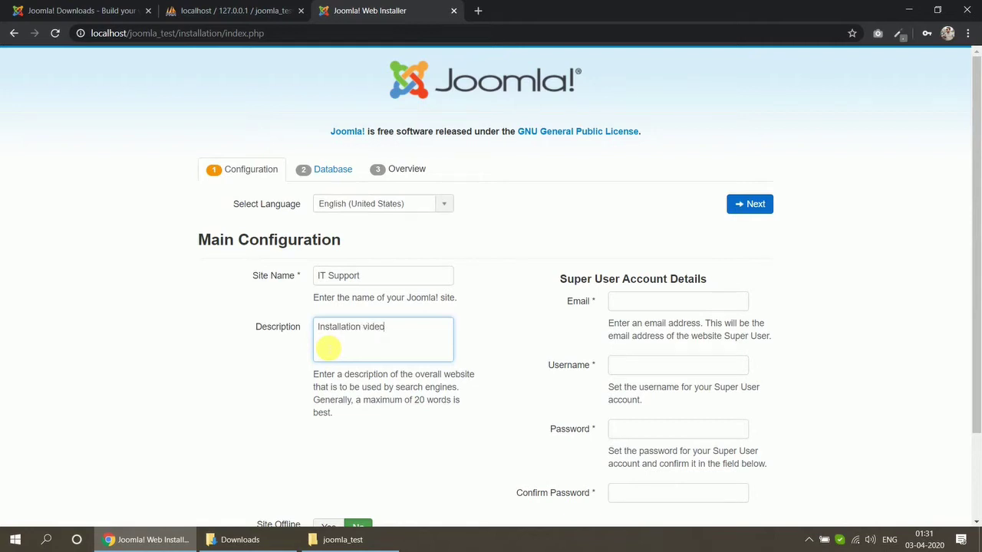
scroll(328, 349, "down", 2)
left_click(677, 198)
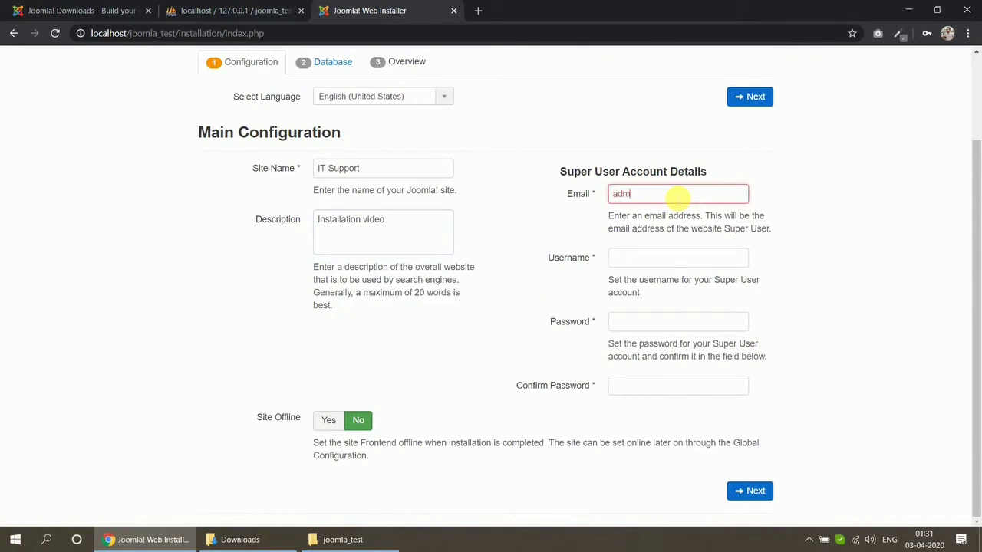
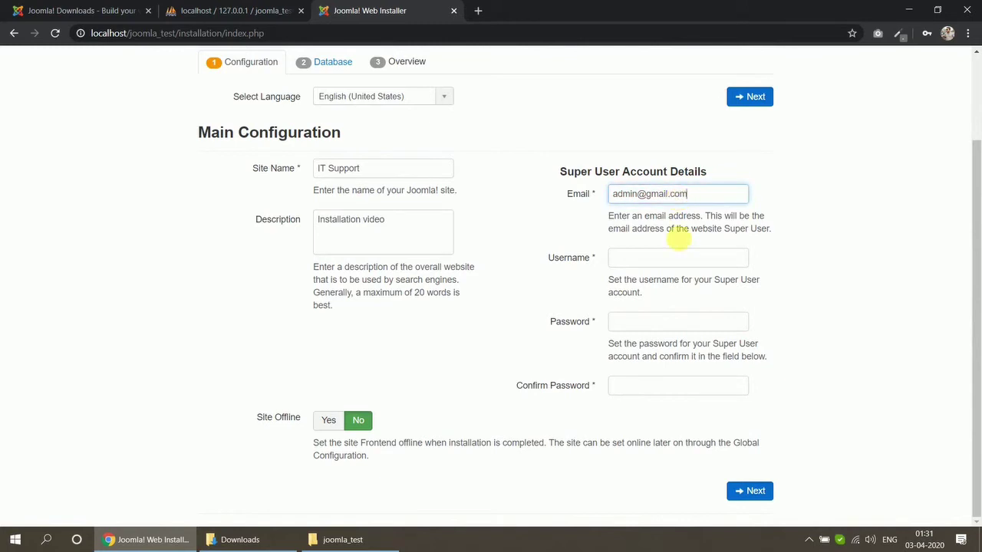
left_click(679, 263)
type("admin")
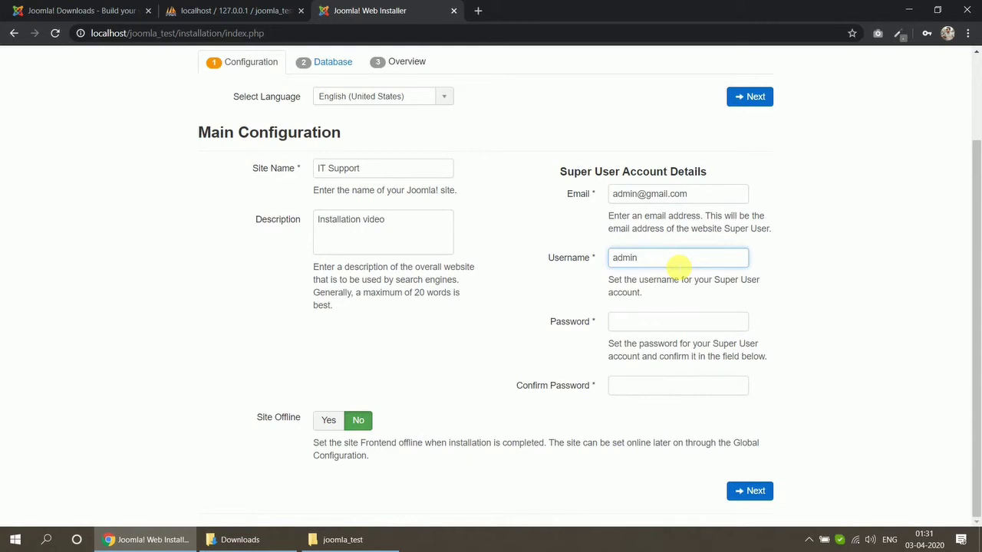
key("Tab")
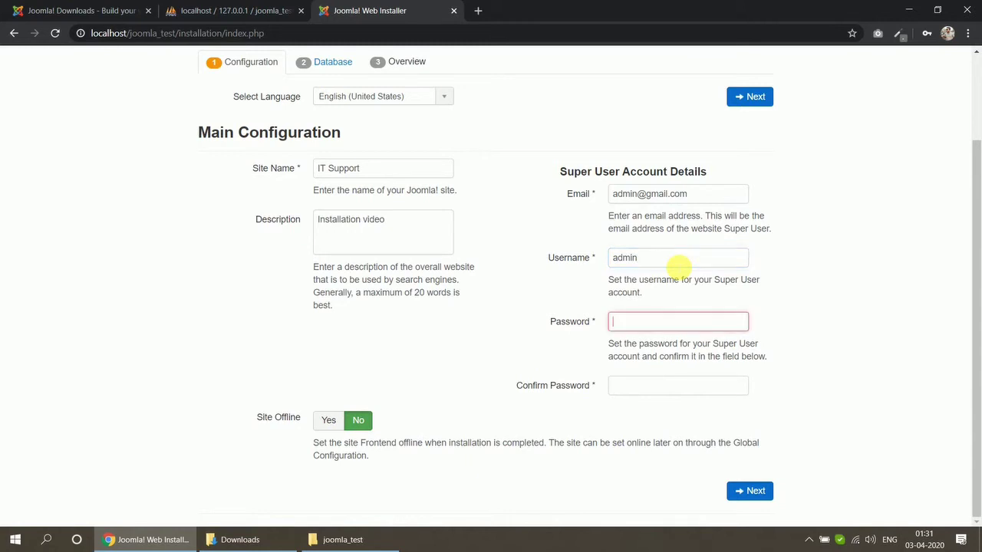
type("a")
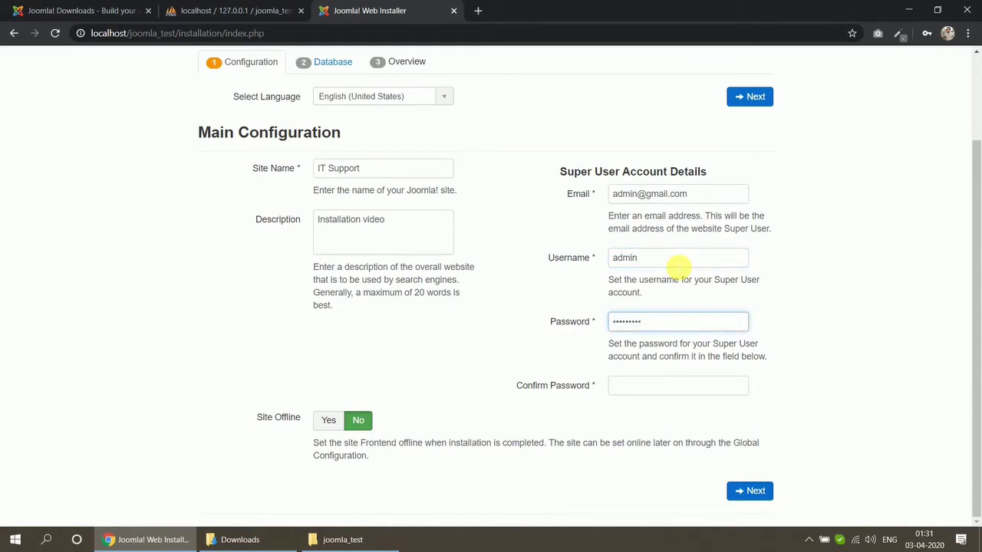
left_click(648, 383)
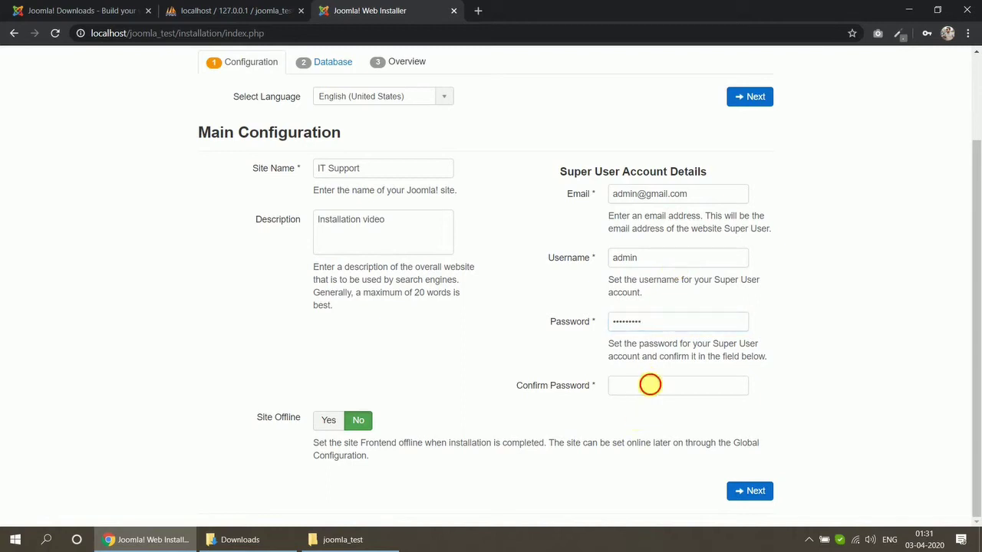
type("a")
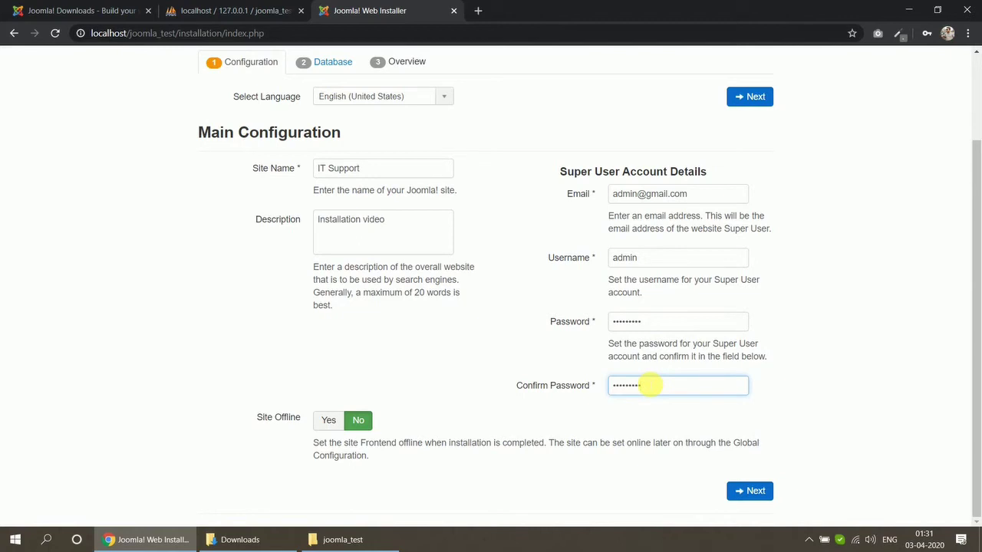
left_click(758, 497)
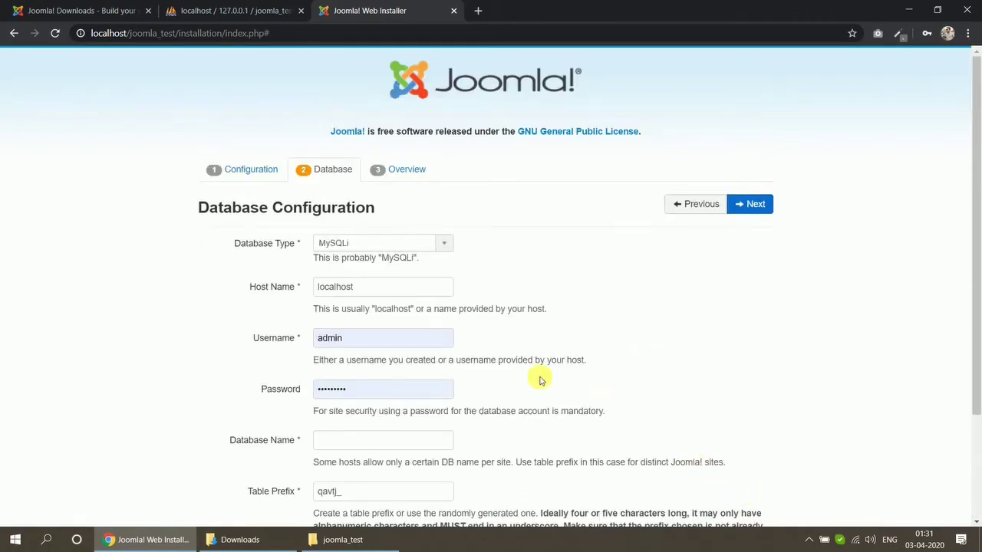
- Set the database username to root and clear the database password
scroll(375, 299, "down", 1)
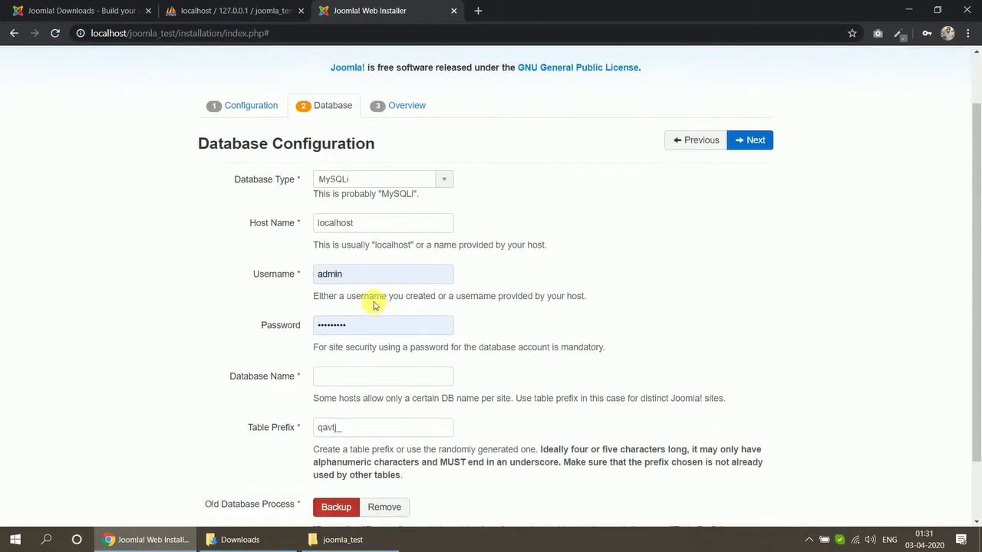
scroll(373, 307, "down", 1)
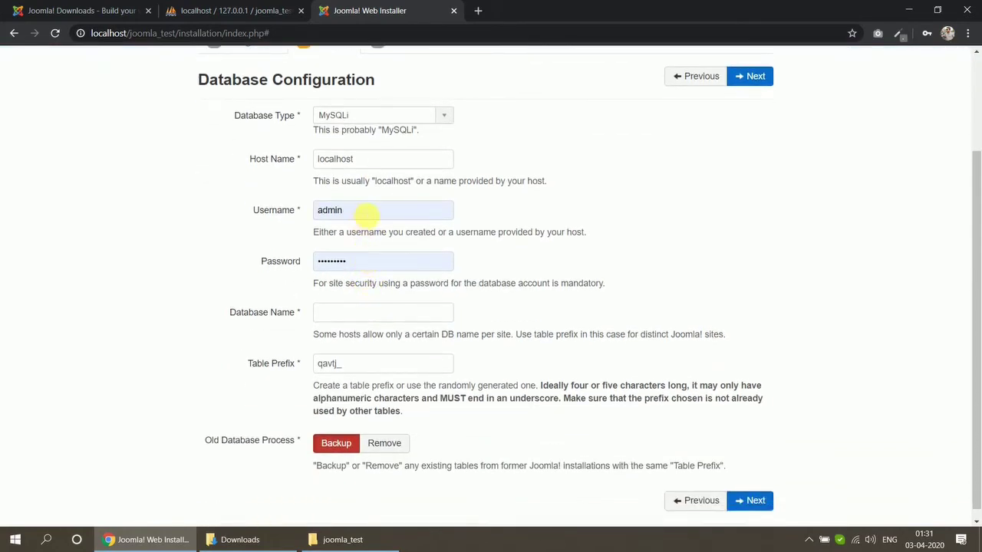
double_click(367, 212)
type("r")
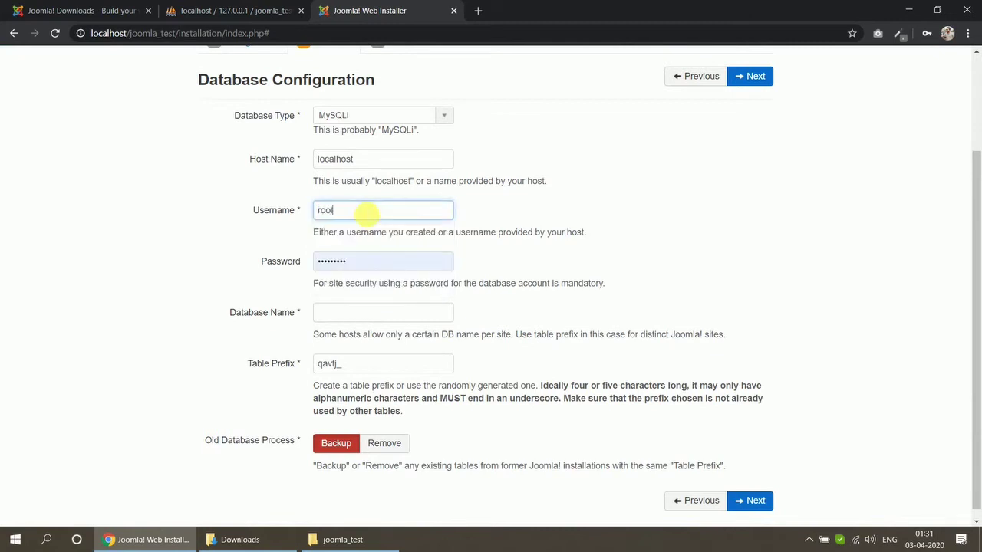
type("oot")
double_click(377, 265)
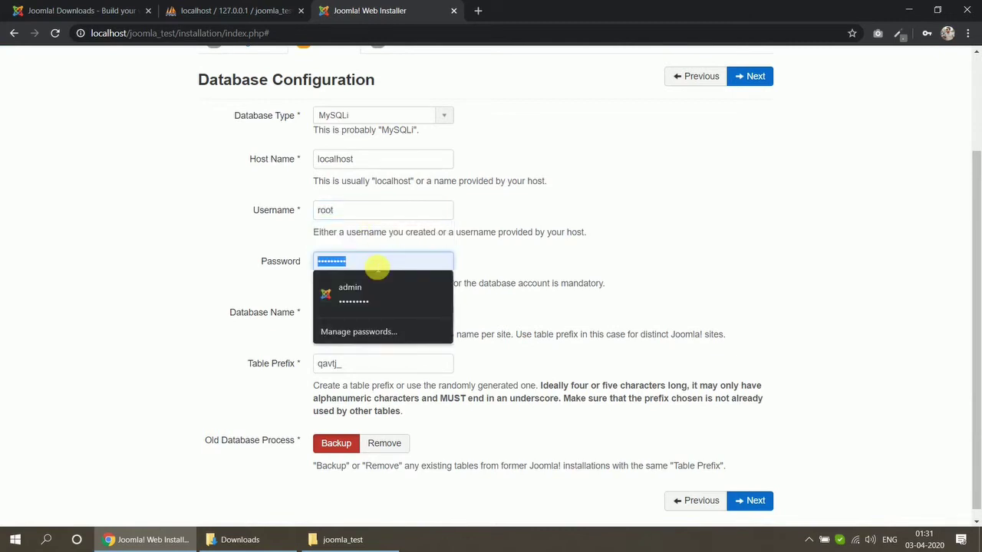
key("BackSpace")
- Copy joomla_test from phpMyAdmin and paste it as the database name
left_click(234, 9)
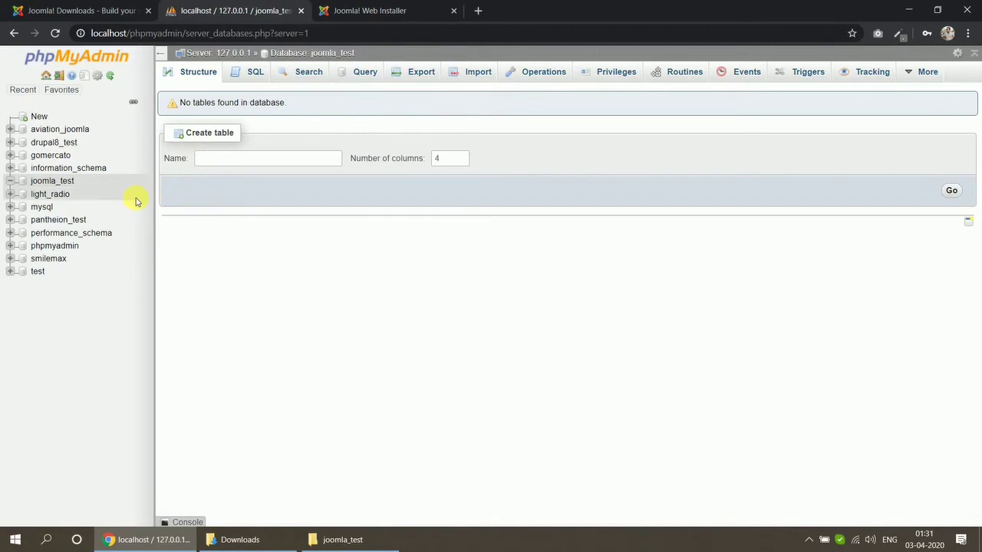
double_click(48, 181)
key("ctrl+c")
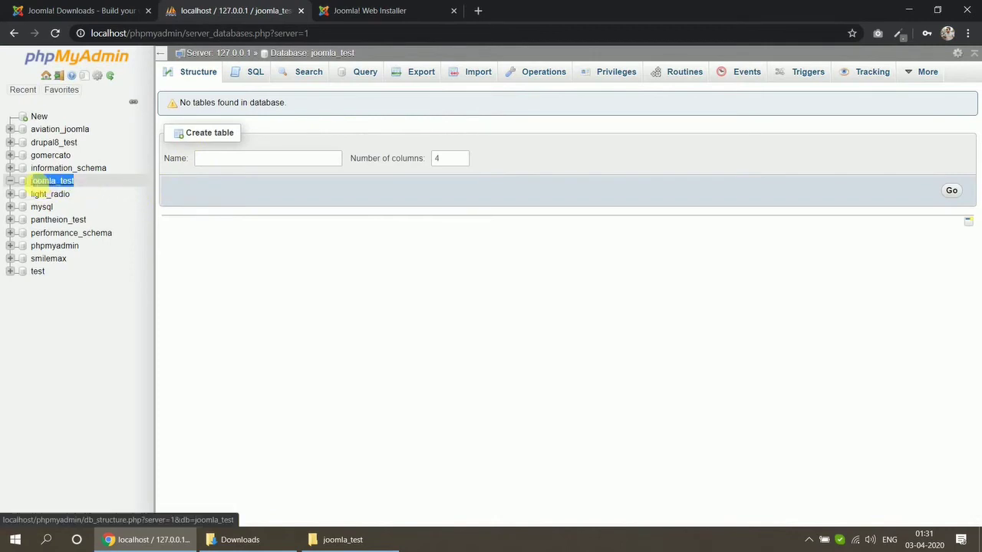
left_click(353, 10)
left_click(327, 312)
key("ctrl+v")
- Continue to the Overview, decline saving the password, review the settings and start the installation
scroll(366, 372, "down", 1)
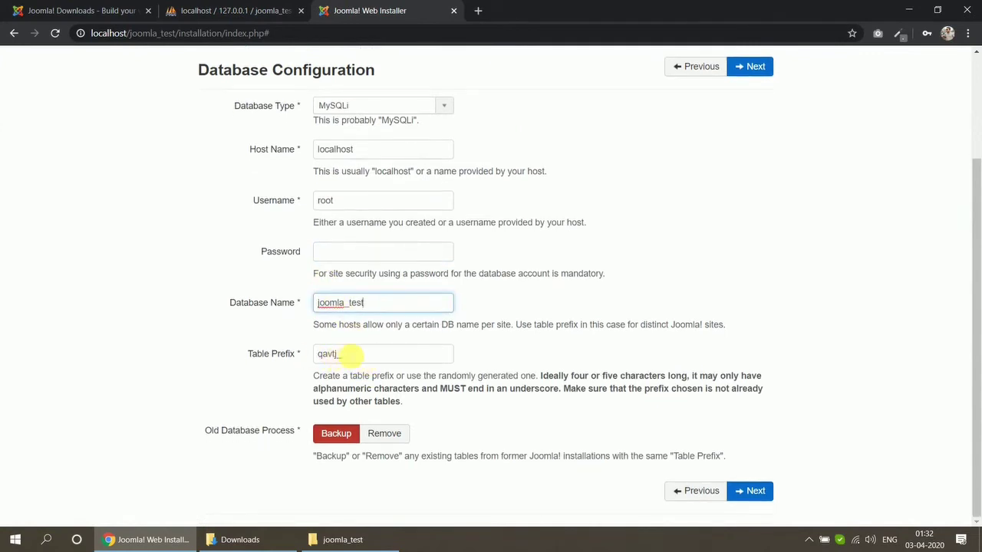
left_click(738, 490)
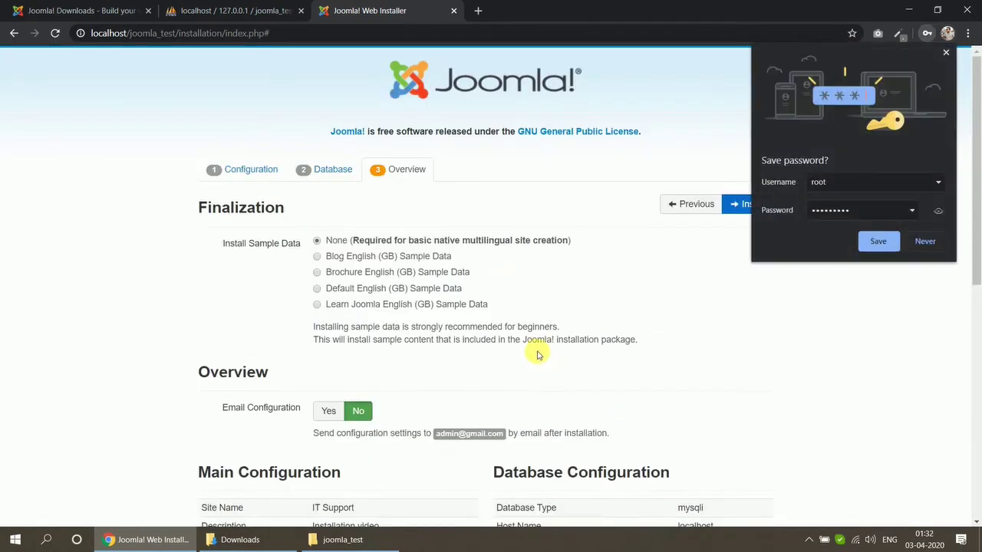
left_click(920, 239)
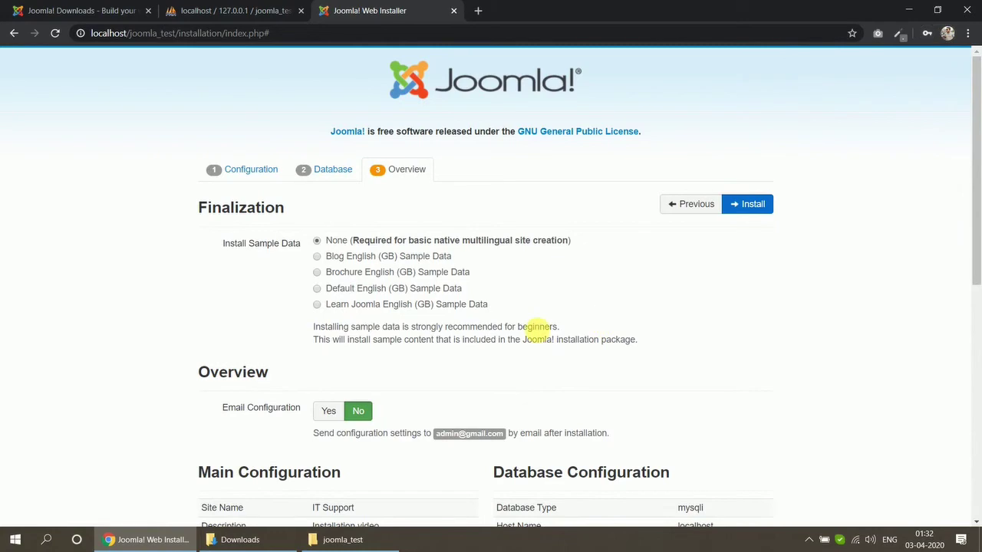
scroll(445, 347, "down", 3)
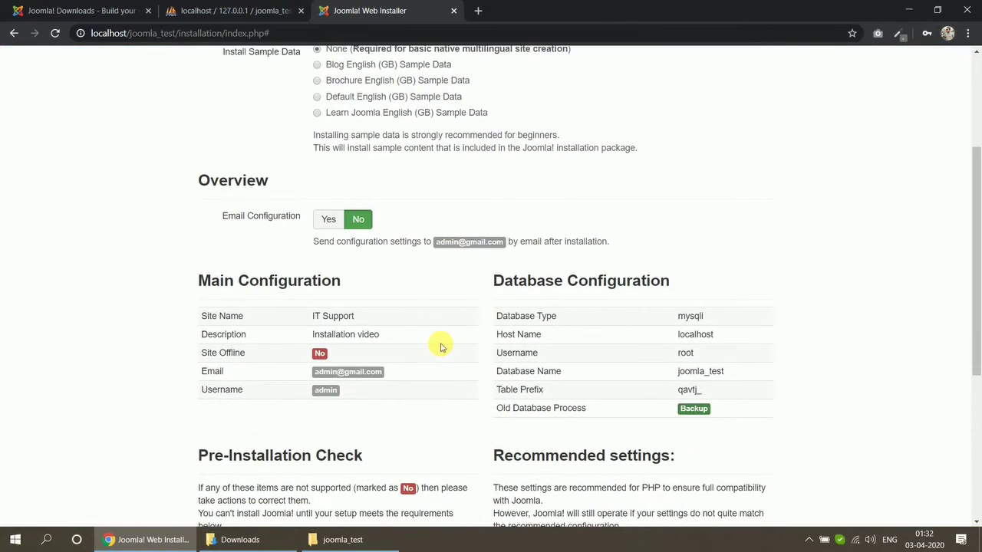
scroll(442, 347, "down", 4)
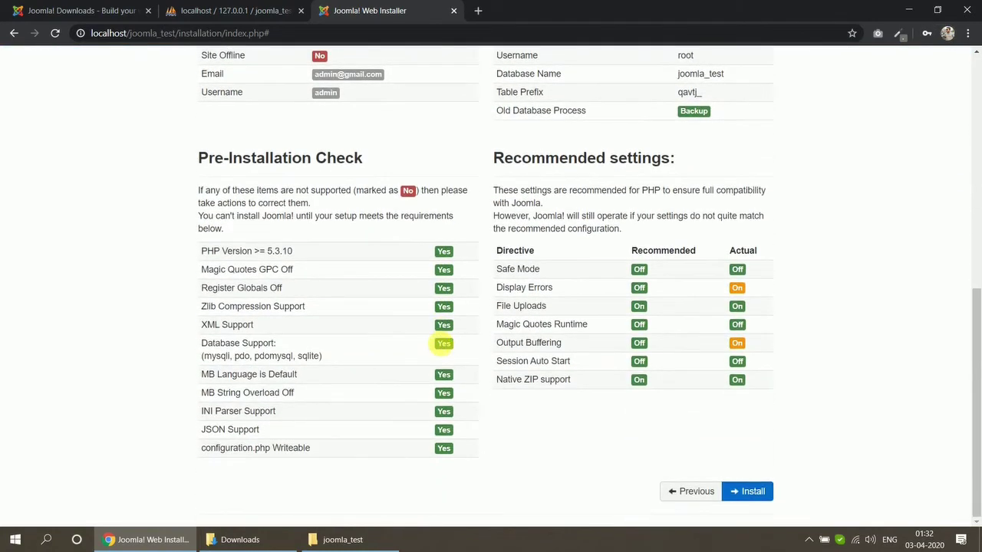
left_click(742, 492)
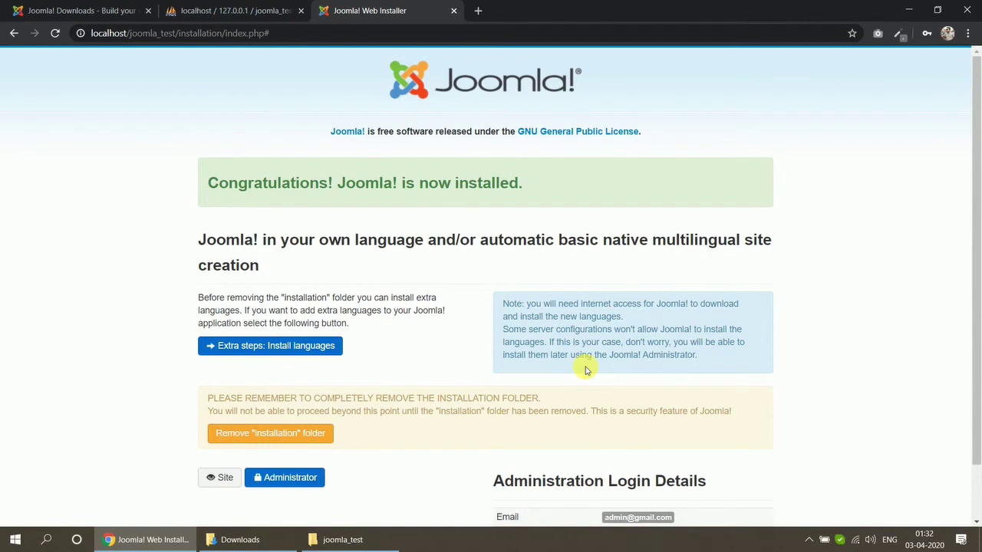
- Remove the "installation" folder from the Congratulations page
scroll(585, 369, "down", 1)
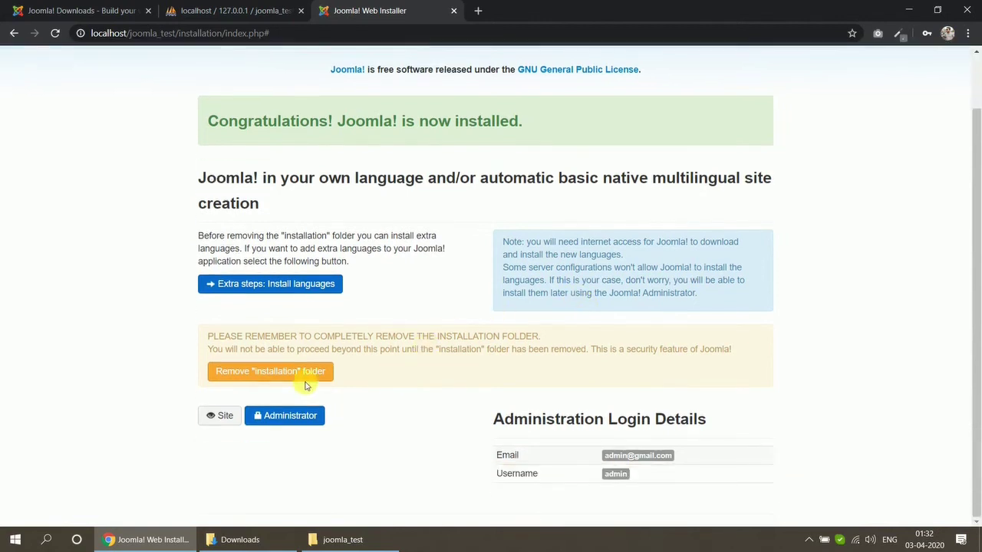
left_click(276, 371)
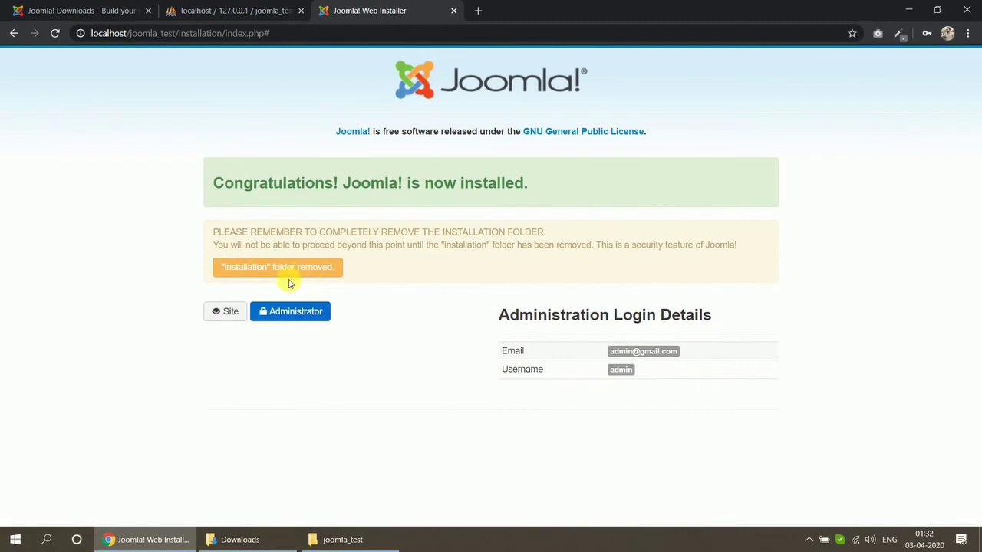
- Open the IT Support frontend, open Administrator in a new tab, log in on the frontend, then go to the admin tab
left_click(235, 313)
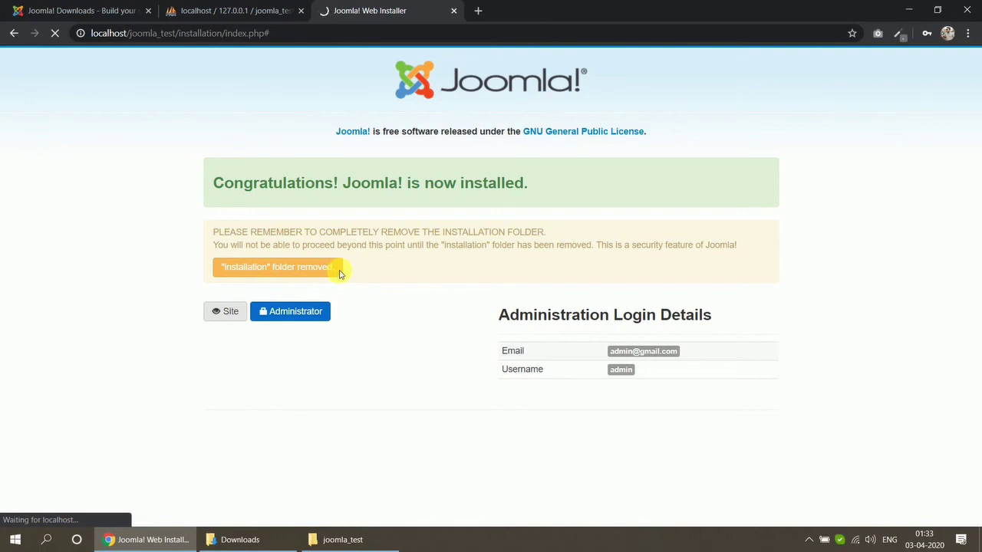
right_click(297, 317)
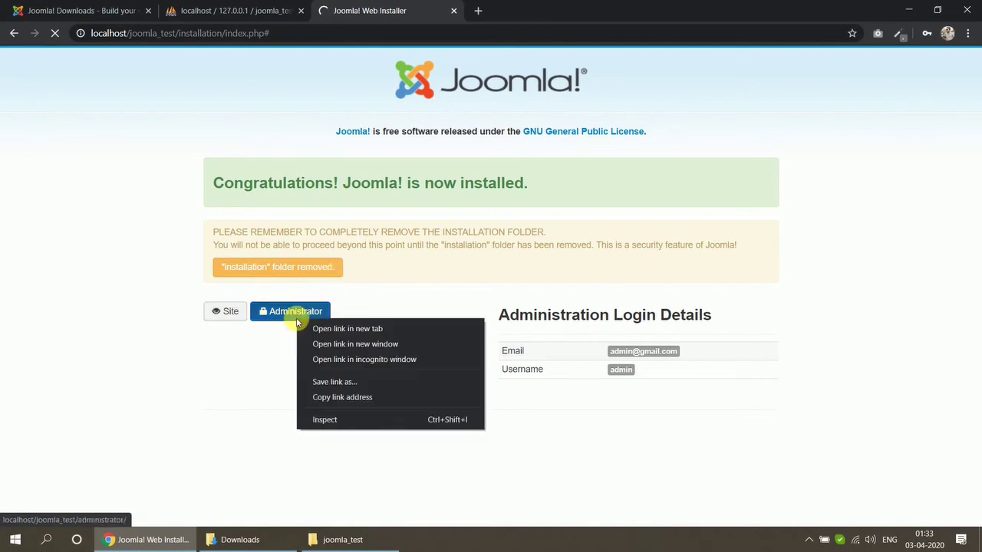
left_click(347, 329)
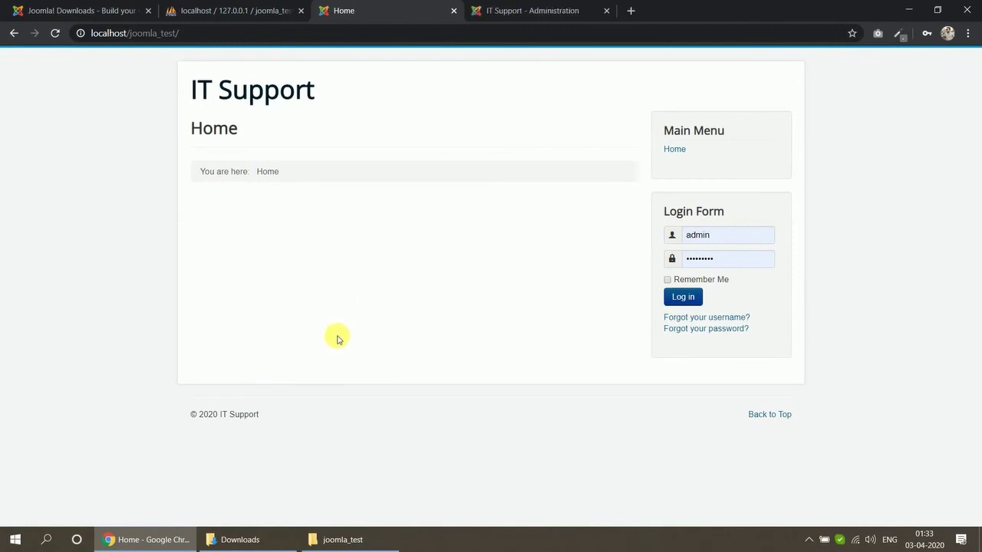
left_click(683, 296)
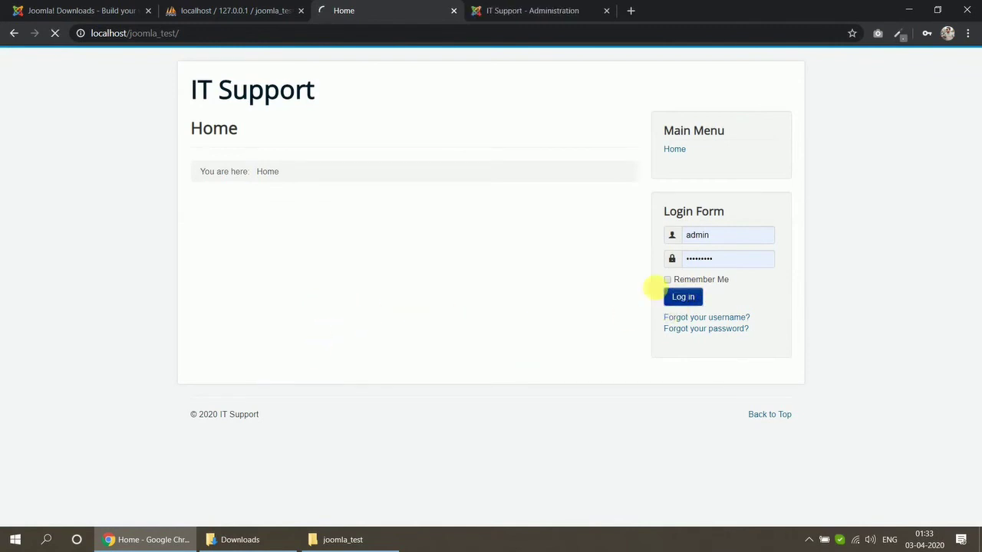
left_click(524, 22)
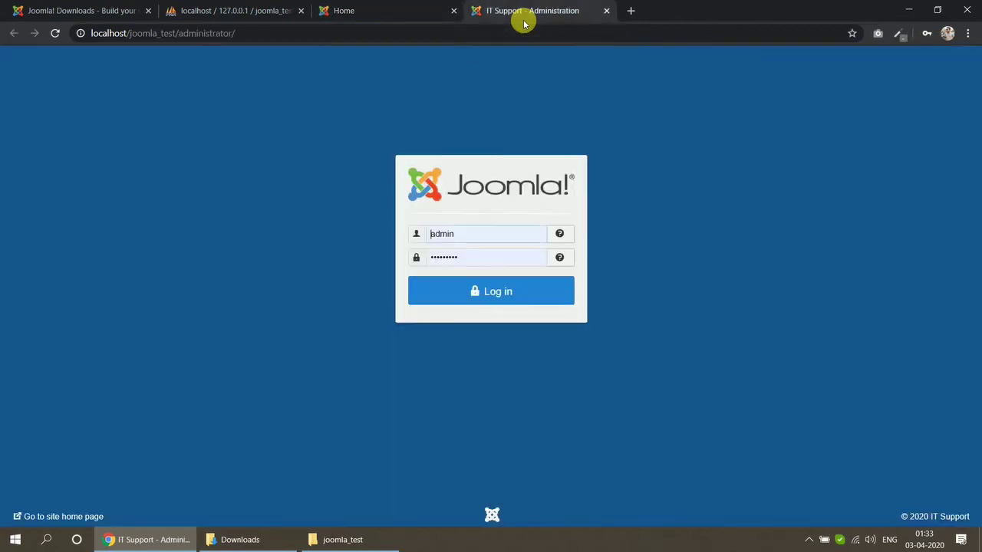
- Log in to the administrator backend and confirm the frontend session before returning to the Control Panel
left_click(492, 298)
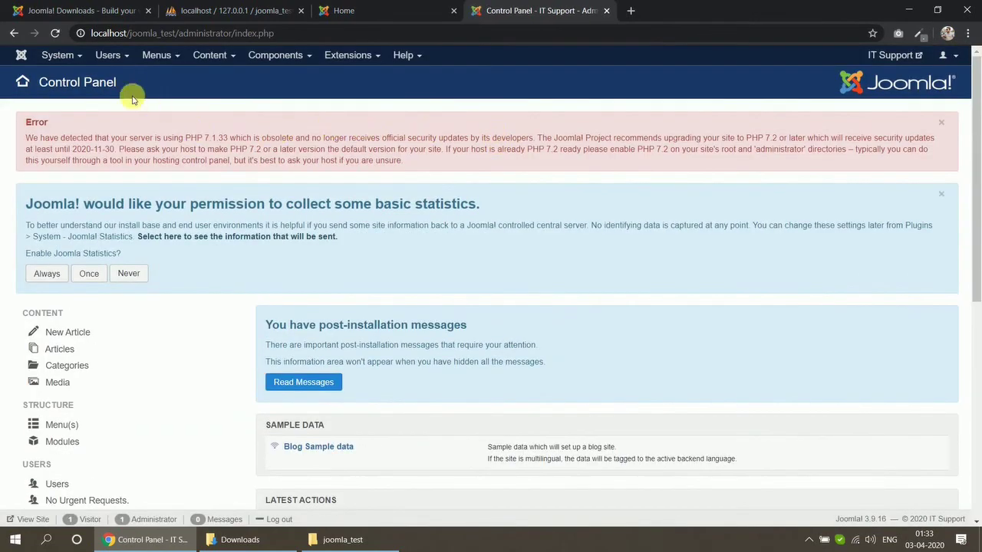
scroll(284, 248, "down", 4)
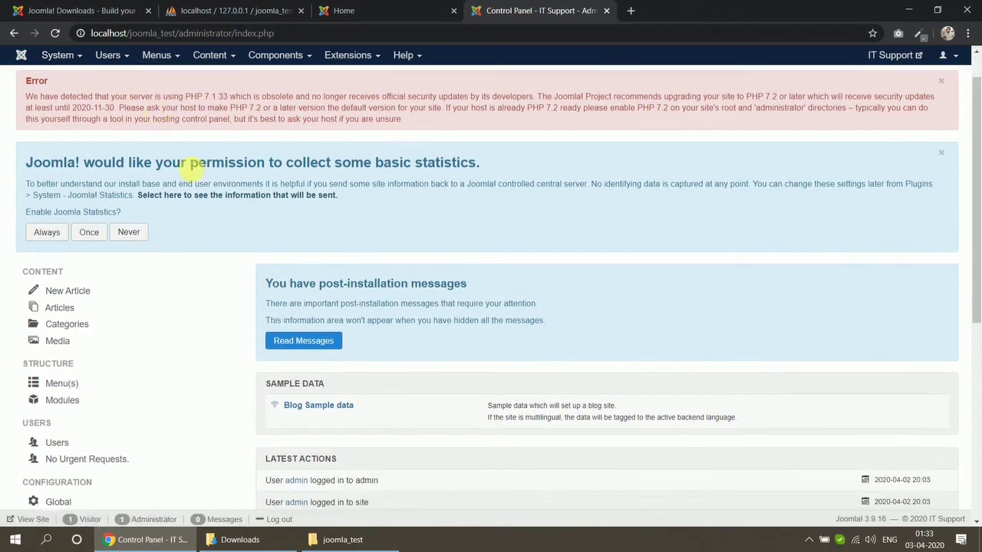
left_click(360, 5)
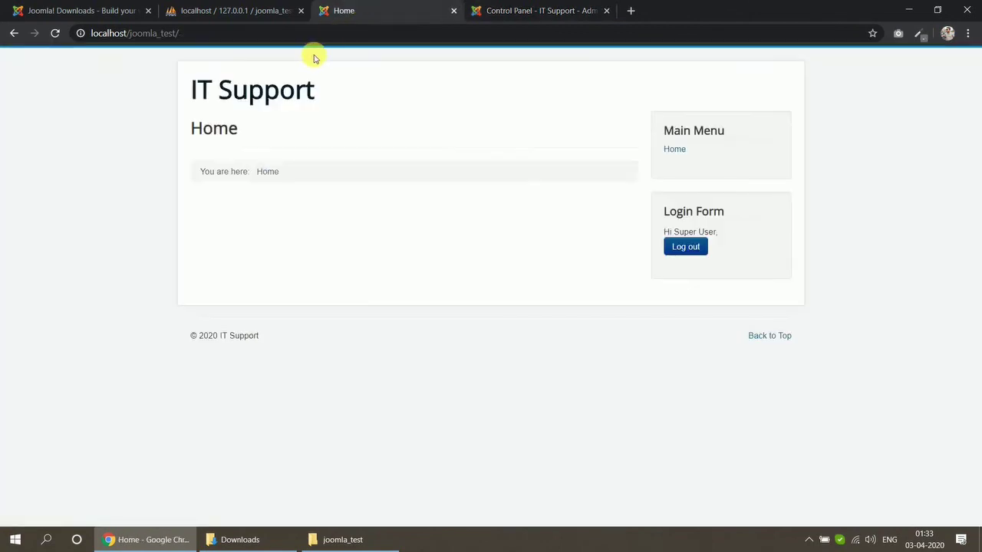
left_click_drag(200, 89, 353, 92)
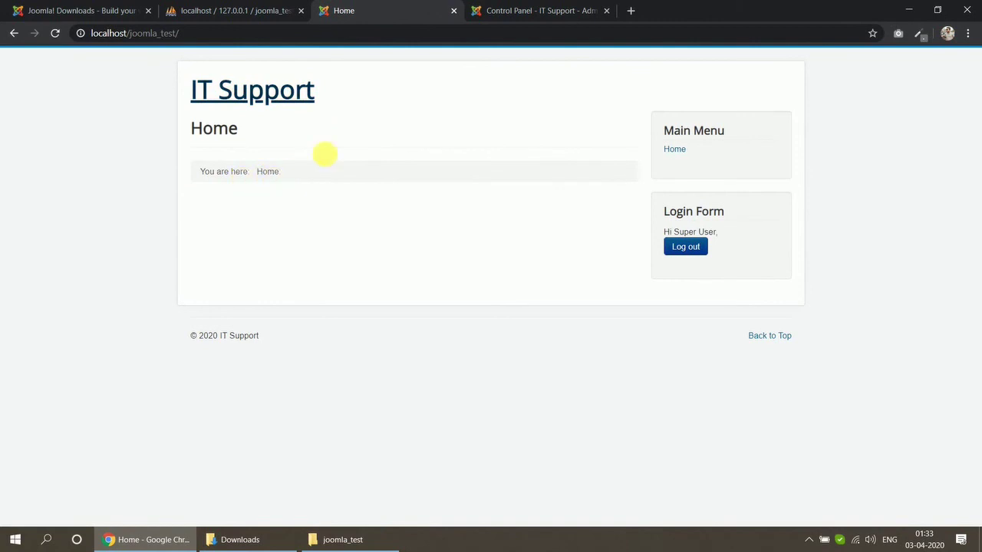
left_click(527, 5)
scroll(468, 192, "down", 3)
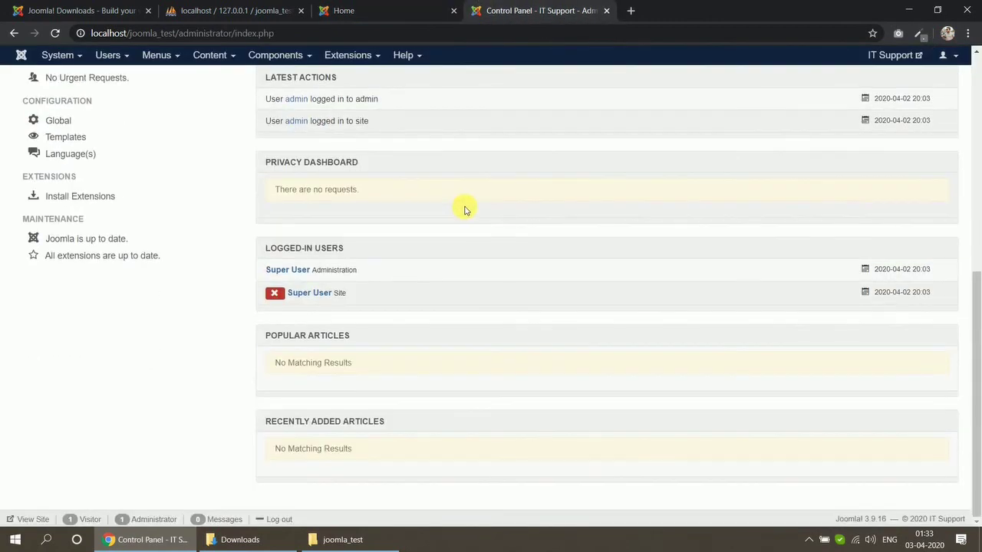
scroll(465, 210, "up", 5)
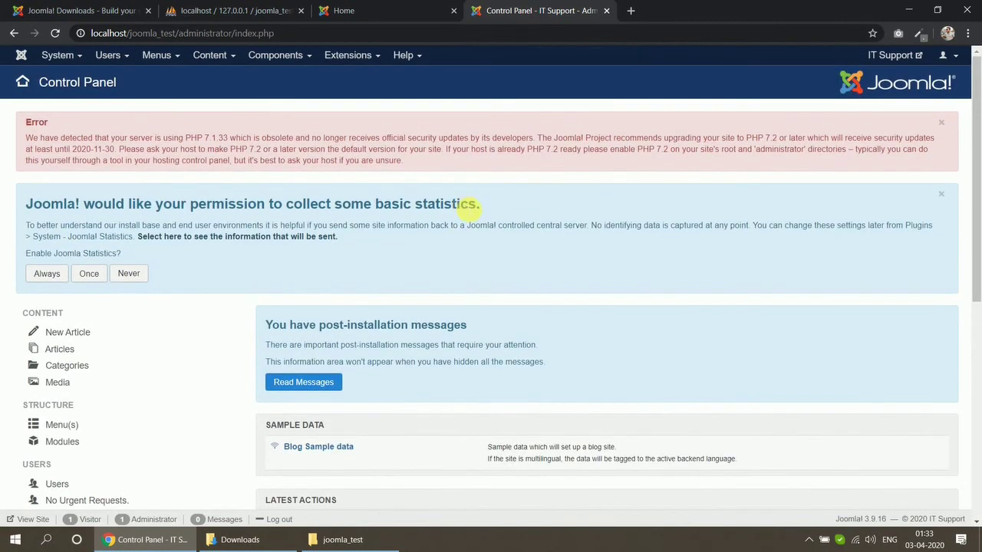